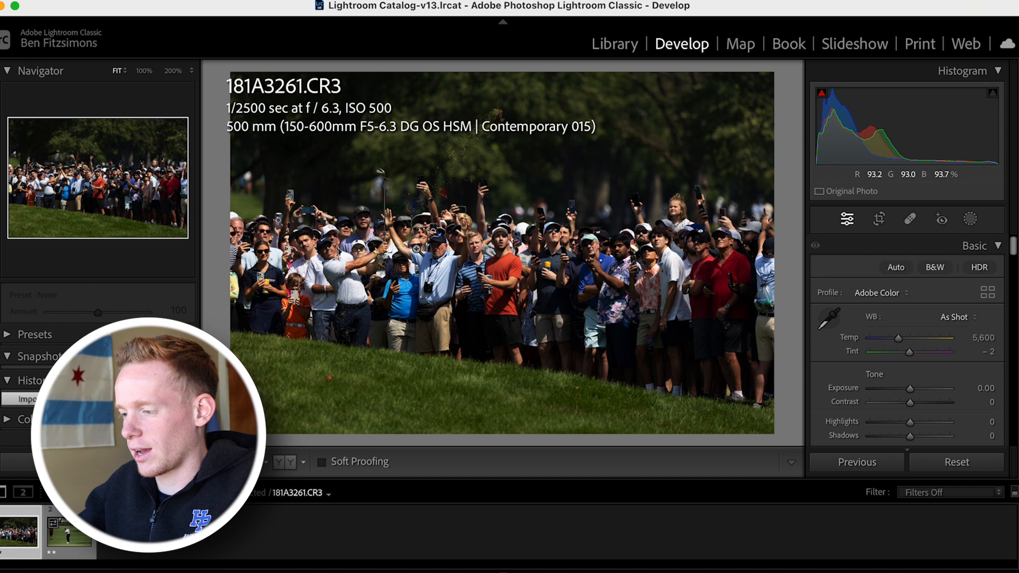
Step: Inspect the swinging golfer and the surrounding crowd at 200% zoom
left_click_drag(353, 256, 470, 278)
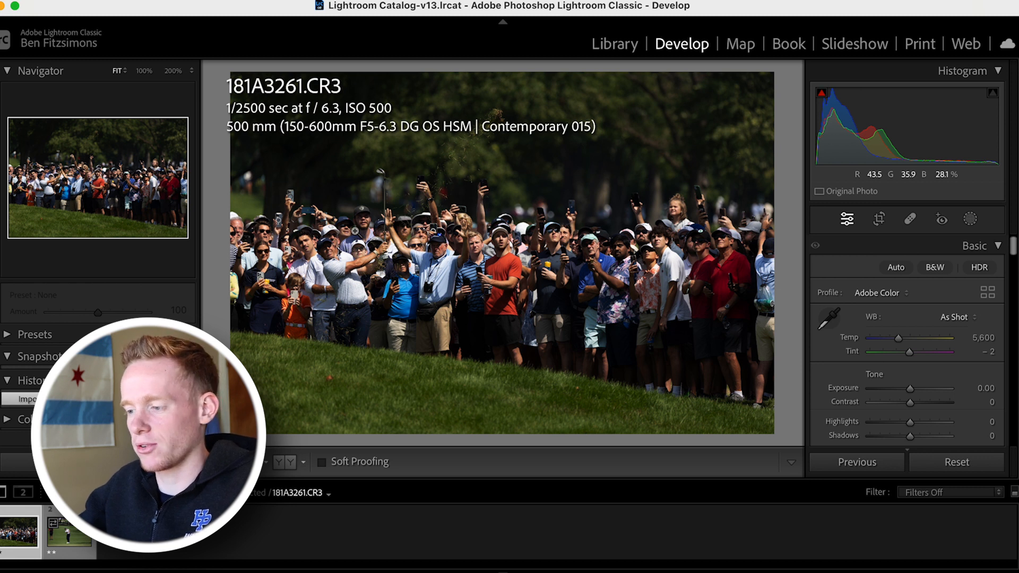
left_click(332, 256)
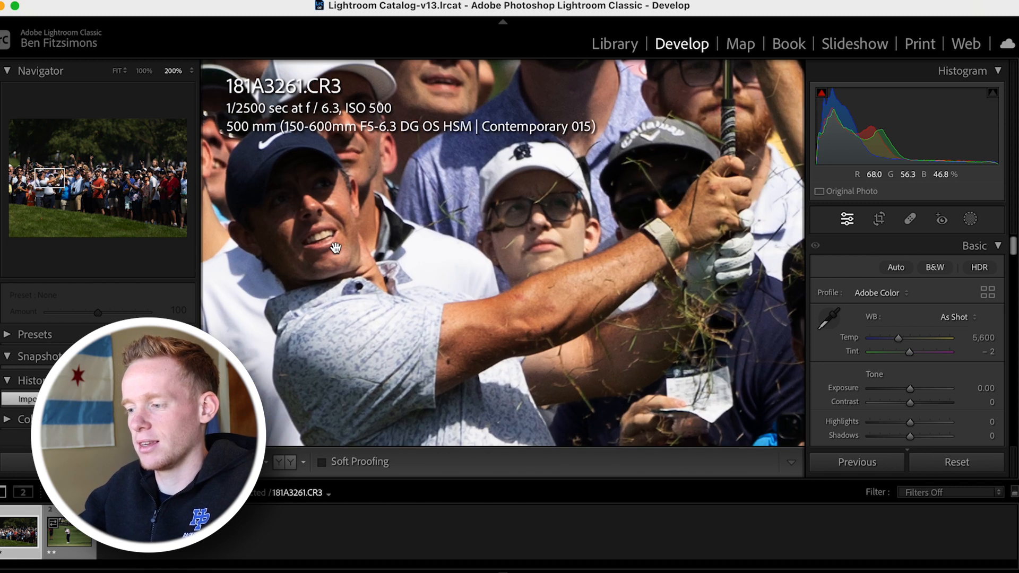
left_click(336, 248)
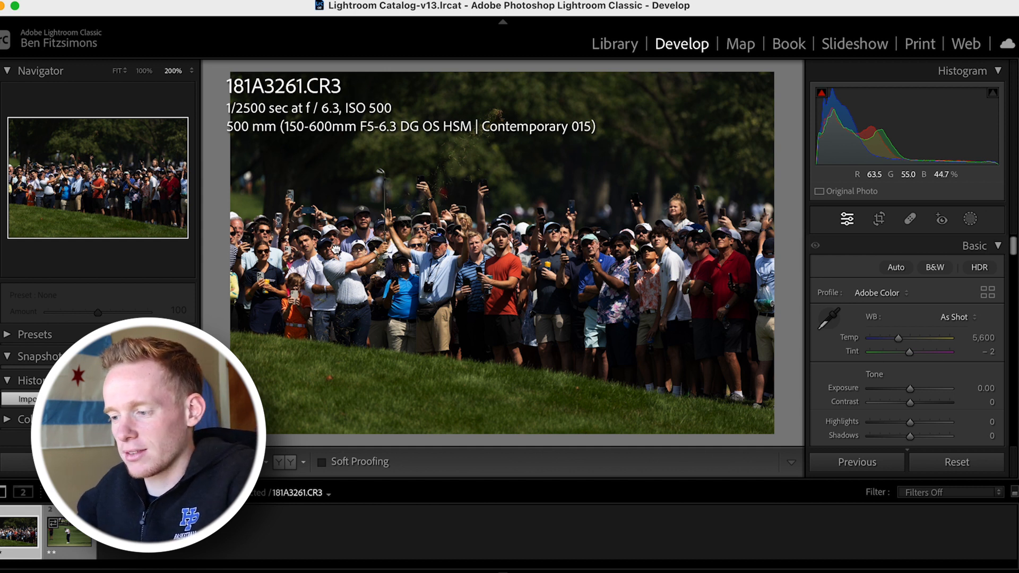
left_click(336, 250)
left_click_drag(335, 249, 370, 260)
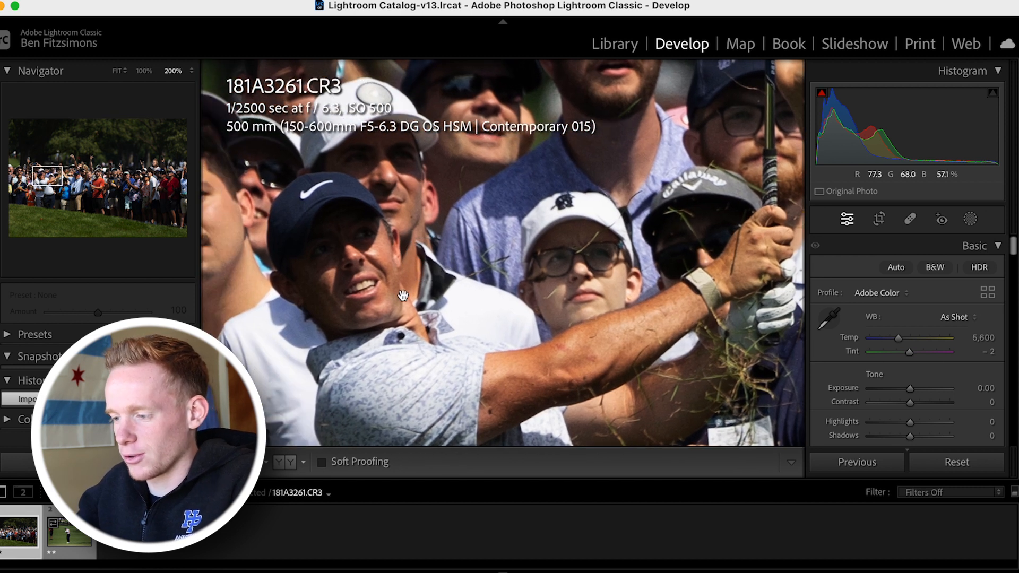
left_click(496, 253)
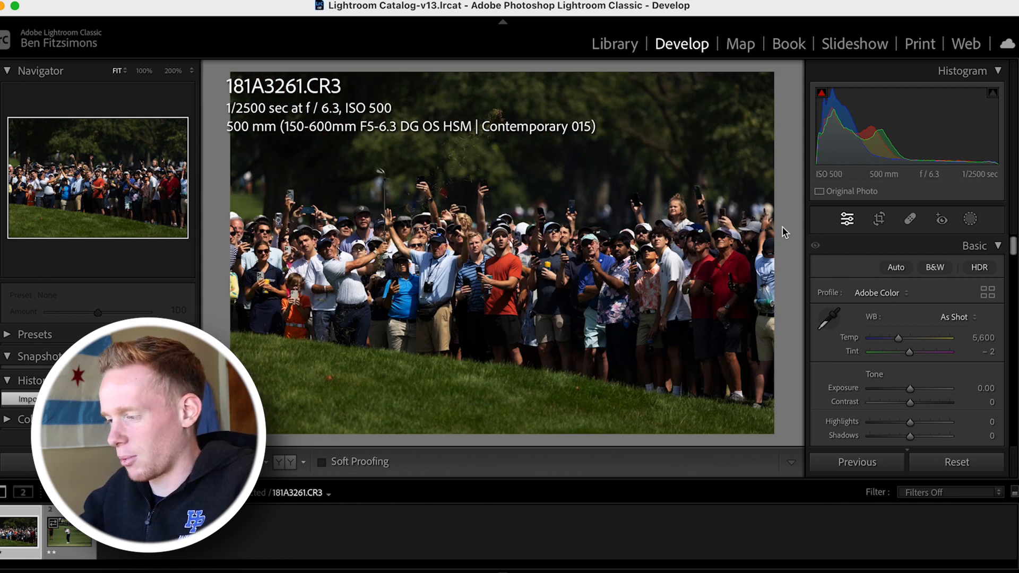
Step: Apply the Auto Upright correction to the crowd photo, leaving its crop as it is
left_click(882, 216)
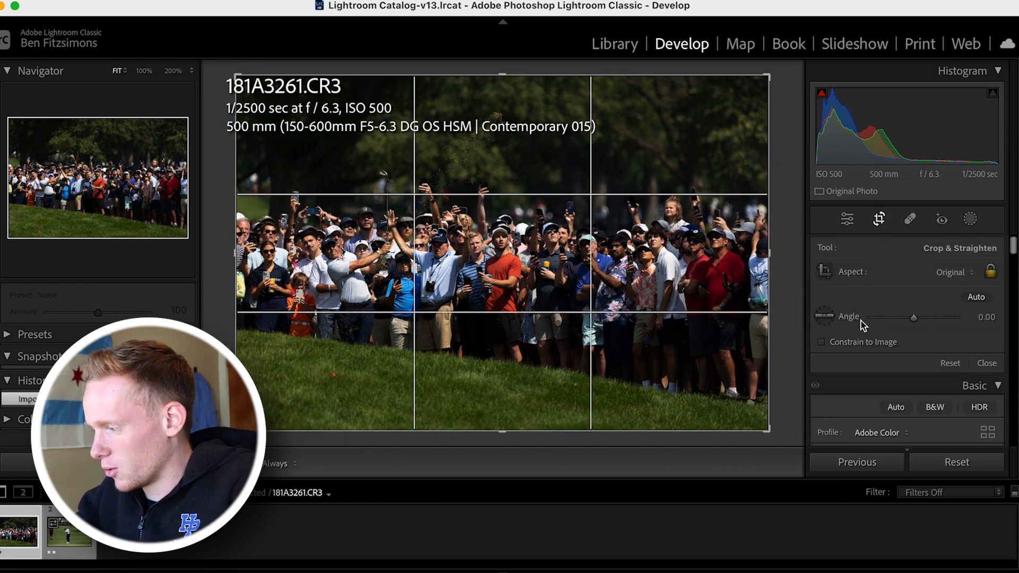
left_click(881, 227)
scroll(887, 299, "down", 15)
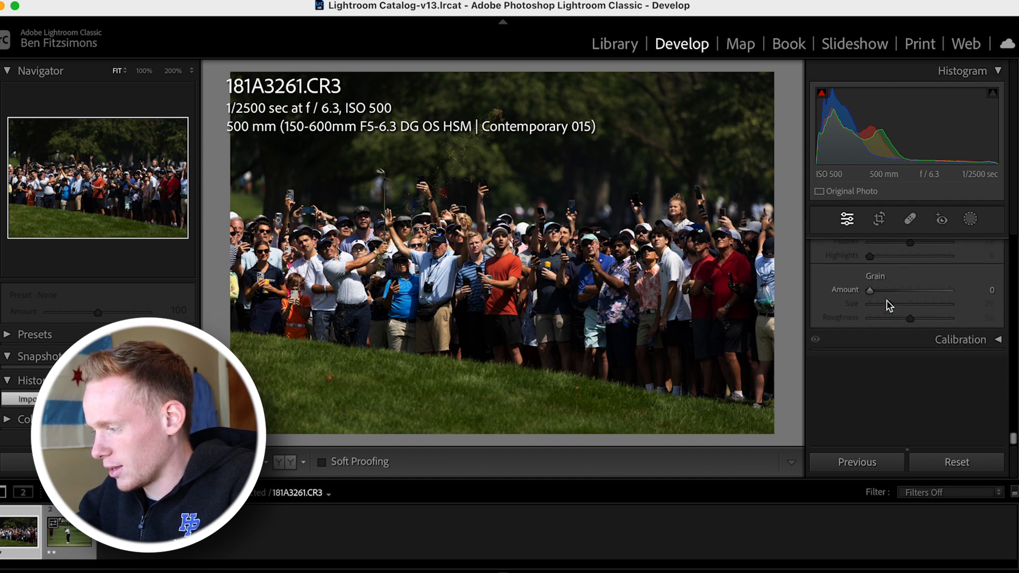
scroll(887, 301, "up", 5)
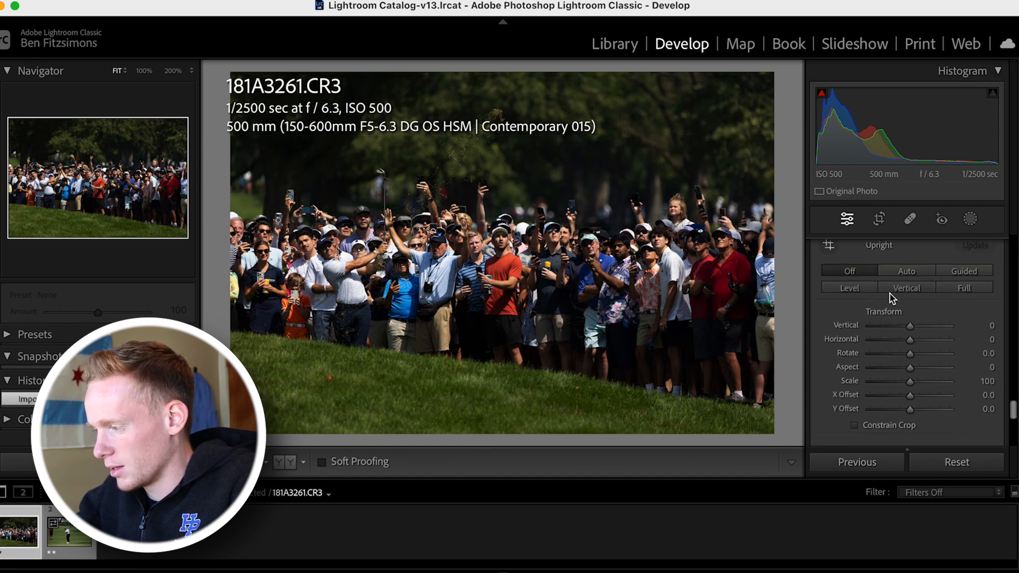
left_click(900, 272)
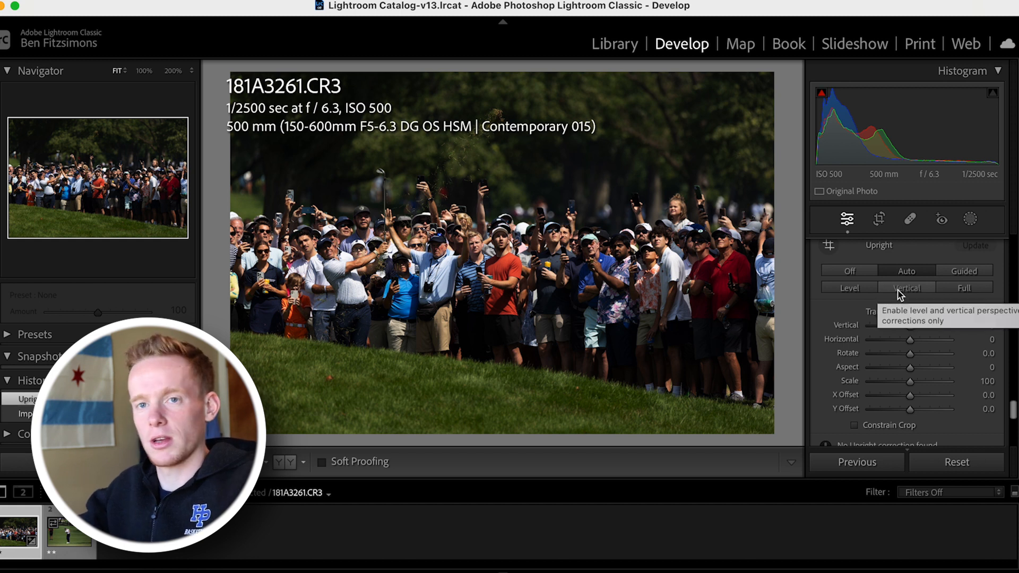
Step: Review the develop adjustments, including Tone, Presence, Tone Curve, Color Mixer, Color Grading, Sharpening, Noise Reduction and Transform
scroll(897, 292, "up", 15)
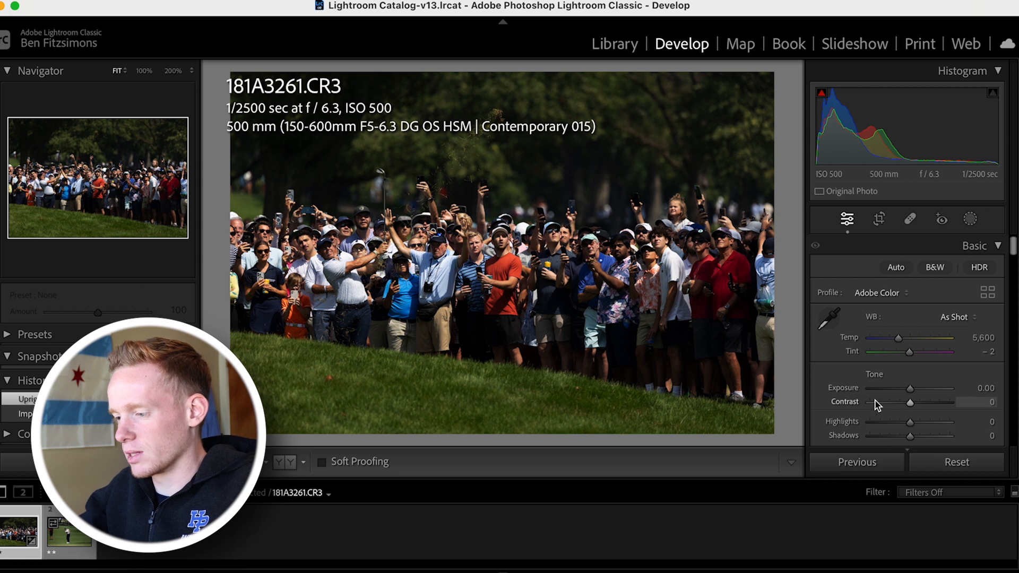
scroll(862, 386, "down", 15)
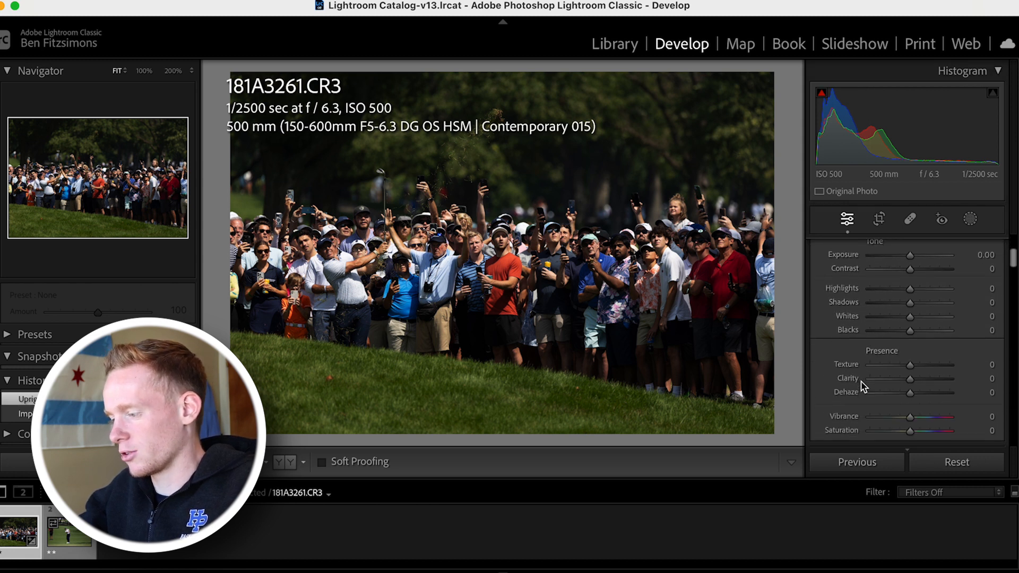
scroll(862, 386, "down", 15)
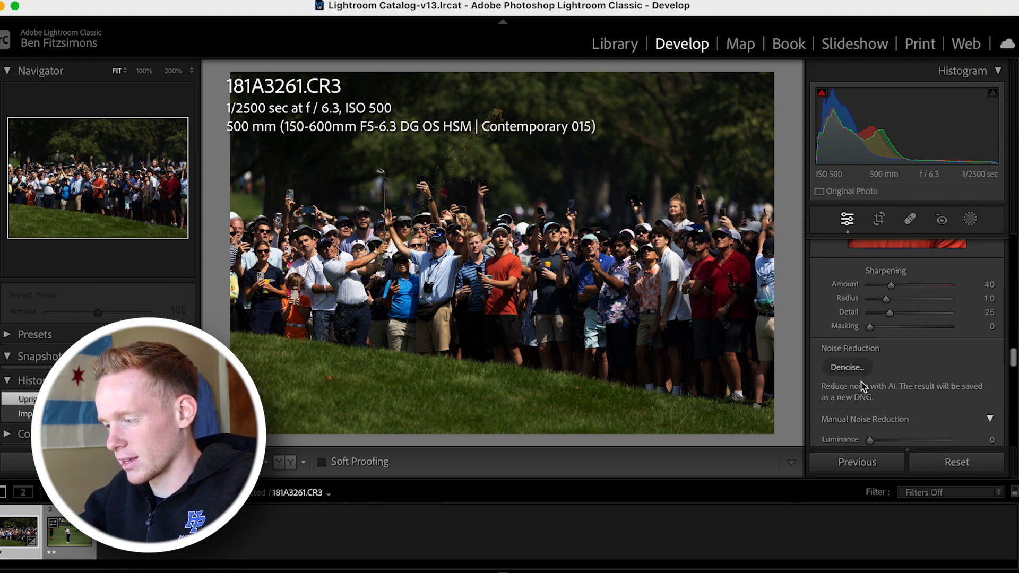
scroll(862, 386, "down", 4)
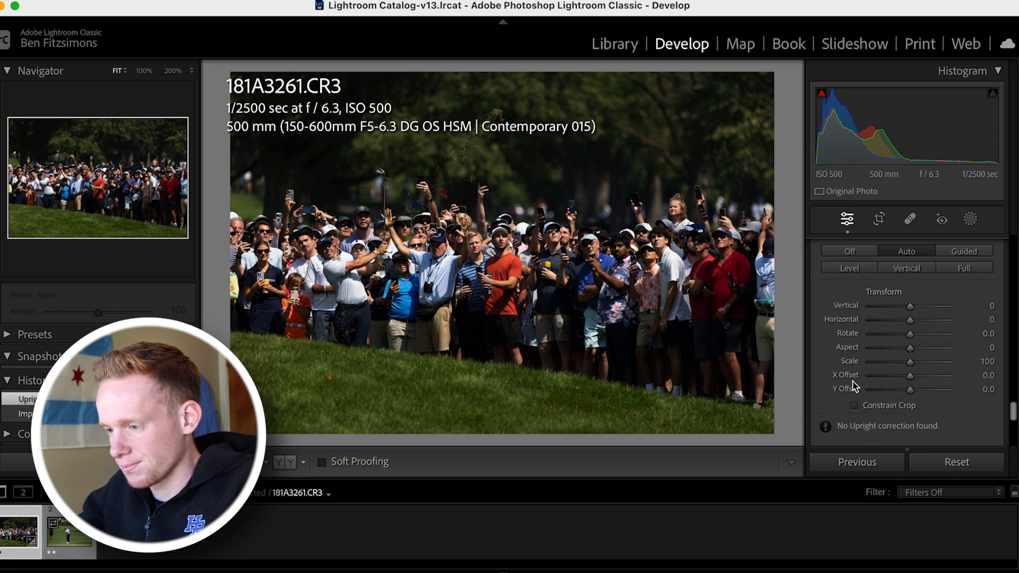
scroll(876, 286, "up", 15)
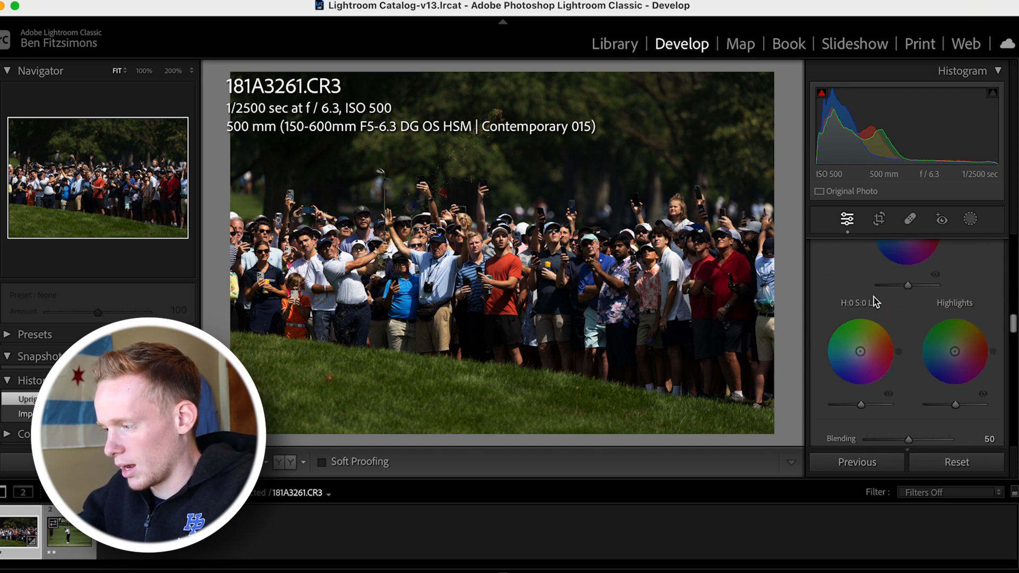
scroll(873, 301, "up", 1)
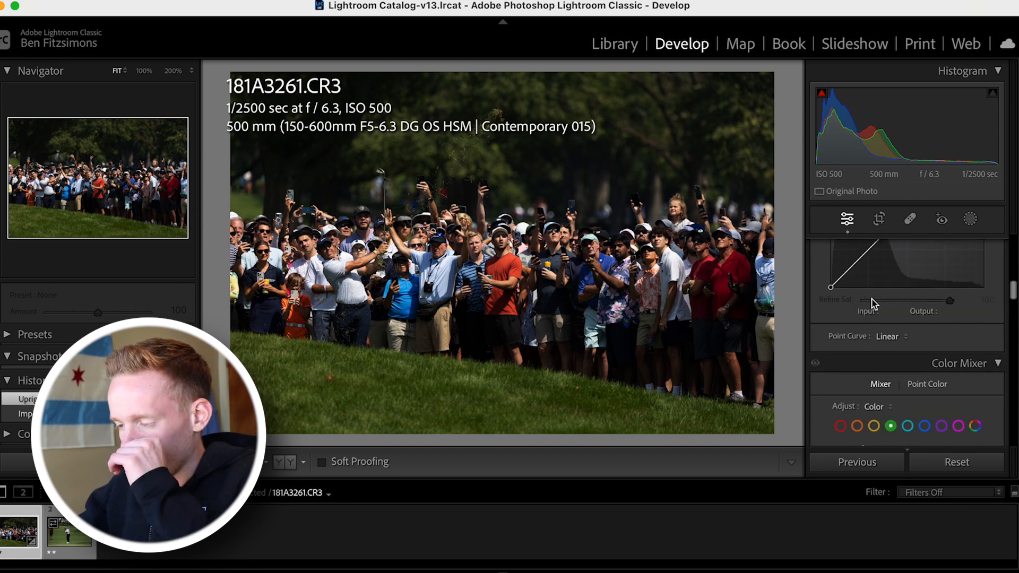
scroll(845, 248, "up", 6)
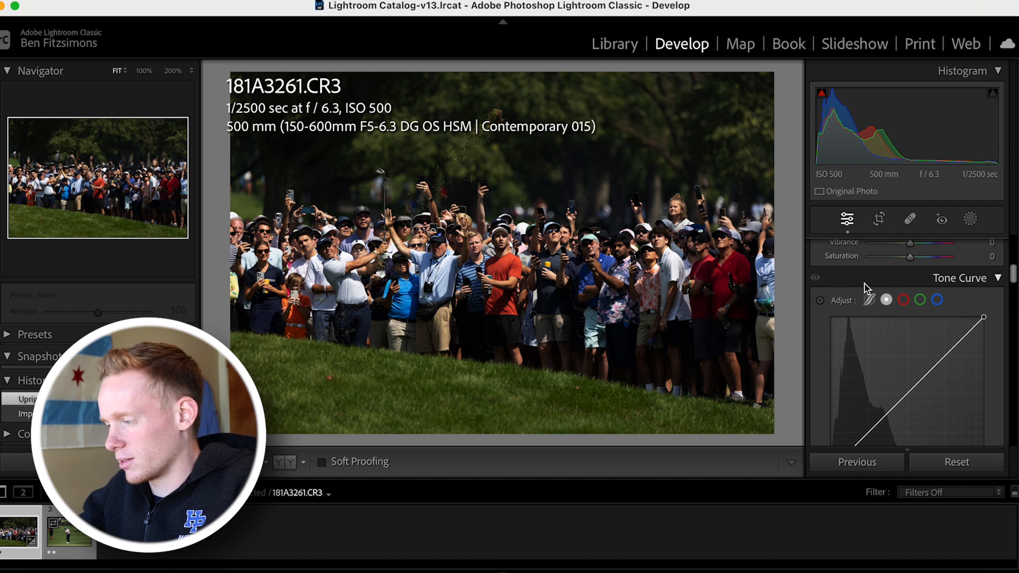
scroll(864, 285, "up", 10)
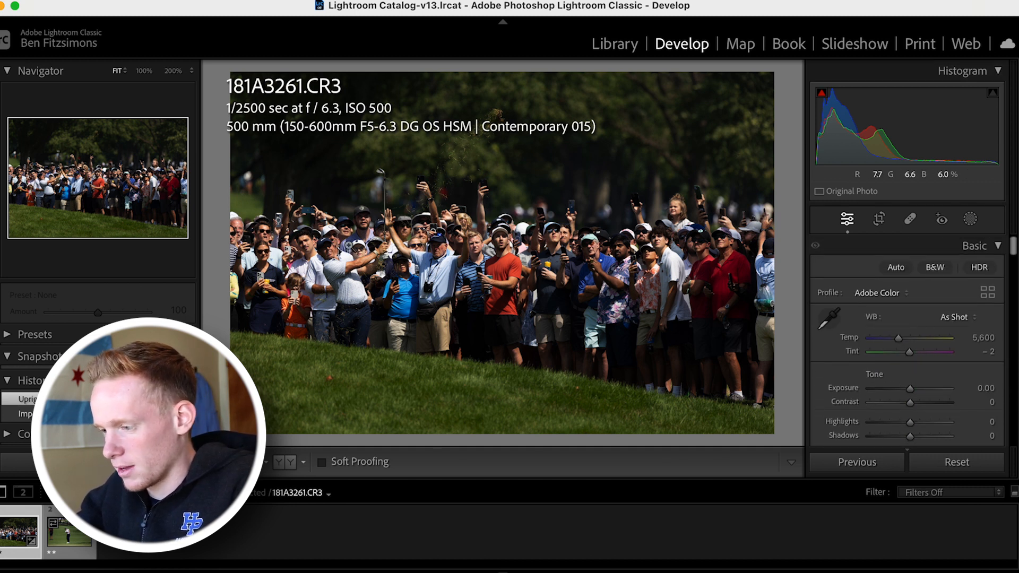
Step: Try setting the white balance by sampling several neutral light spots among the spectators with the White Balance Selector
left_click(351, 247)
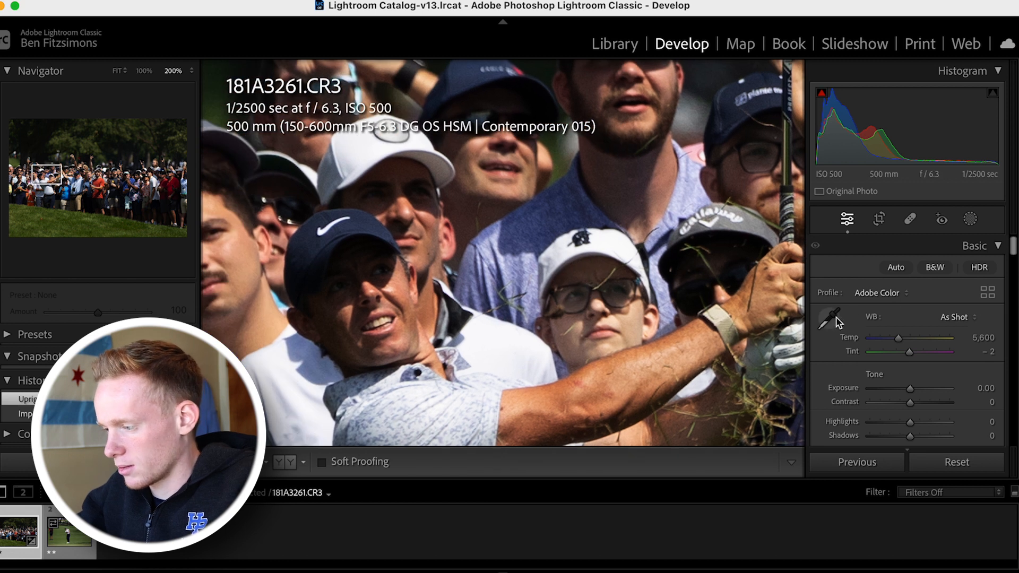
left_click(839, 322)
left_click(635, 257)
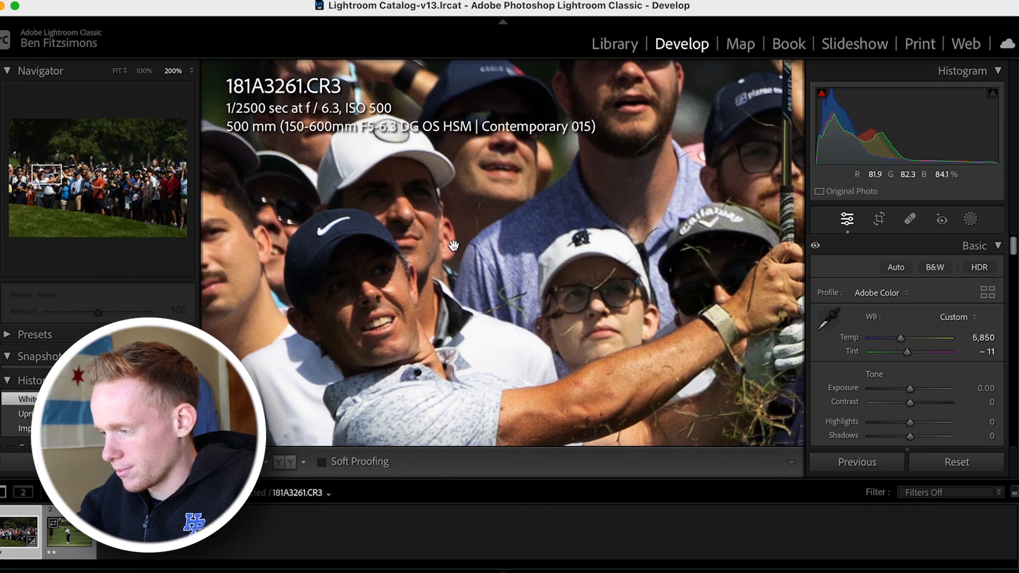
left_click(546, 252)
left_click(828, 318)
left_click(523, 226)
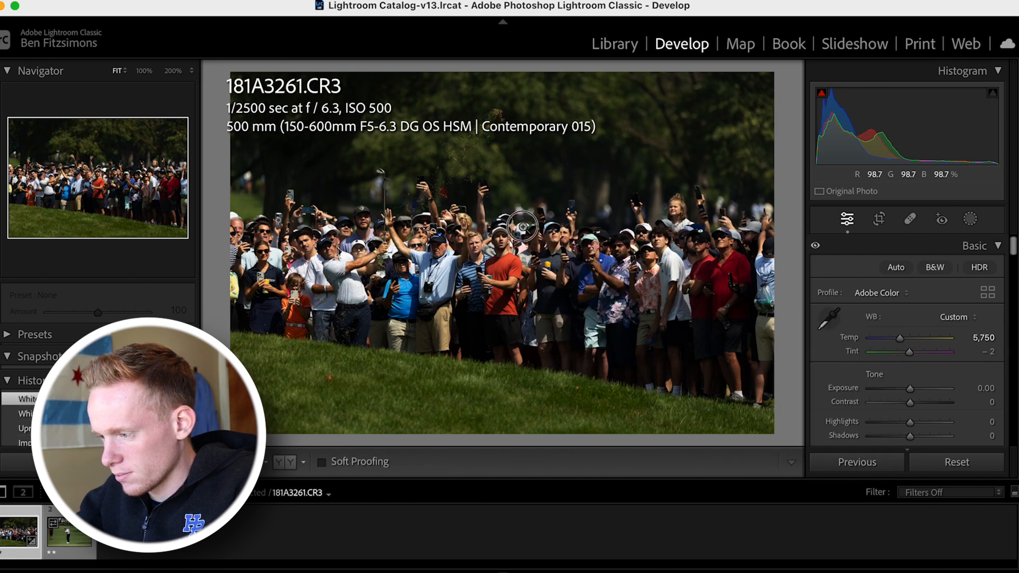
left_click(829, 318)
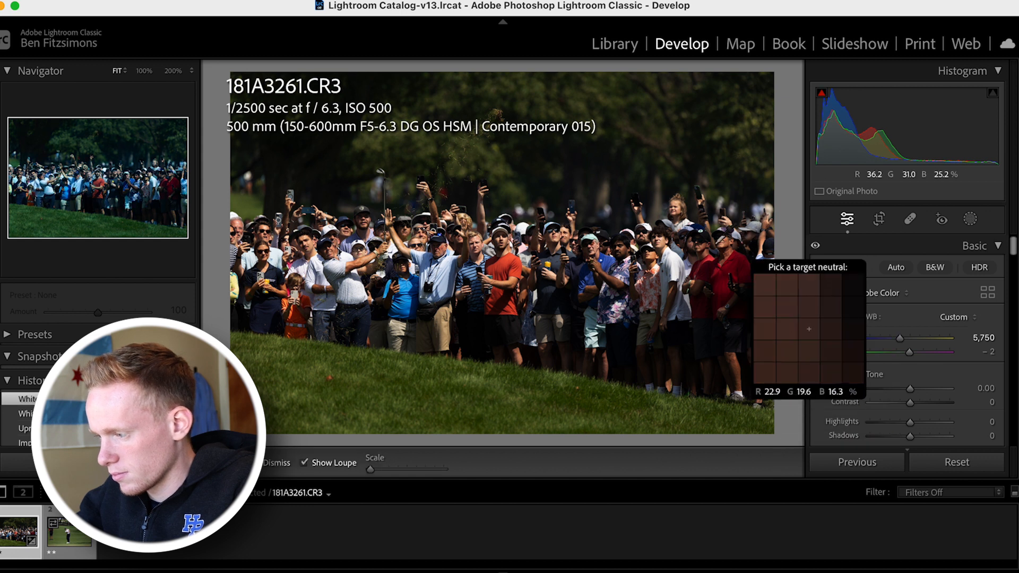
left_click(657, 236)
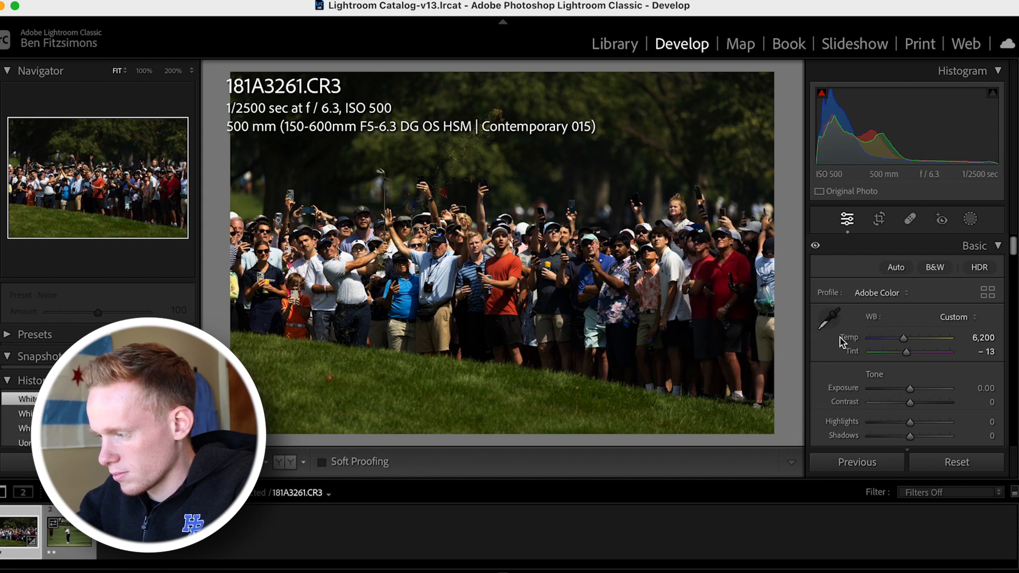
left_click(829, 320)
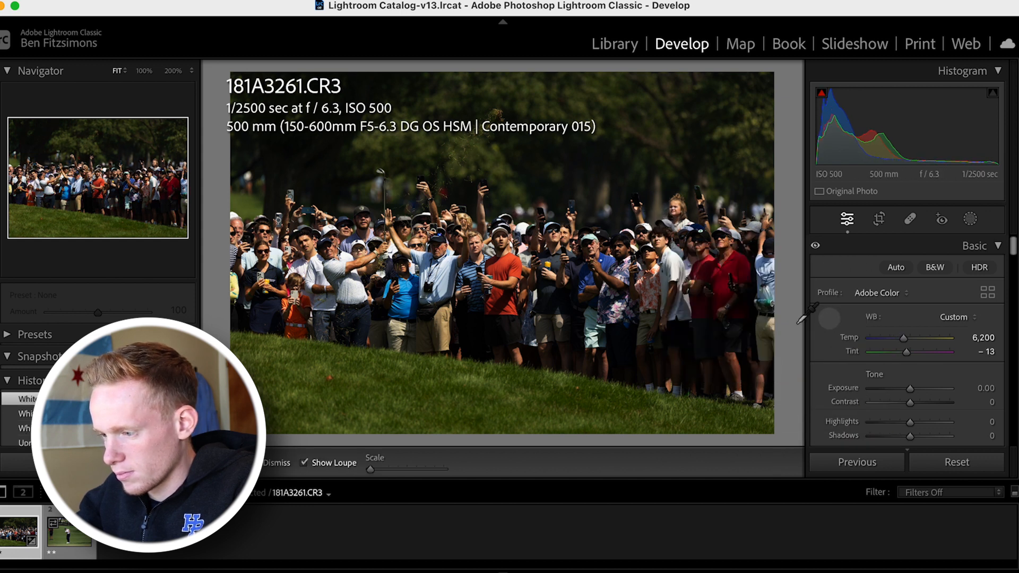
left_click(430, 327)
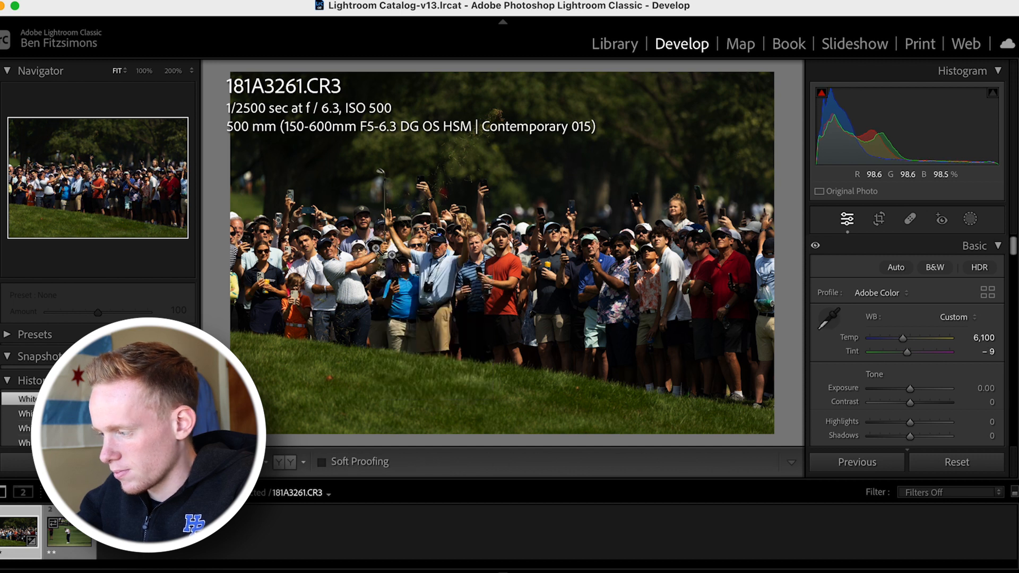
Step: Set Temp to 5,600 and Tint to −2, and inspect the colors around the golfer's hands up close
left_click_drag(905, 340, 909, 352)
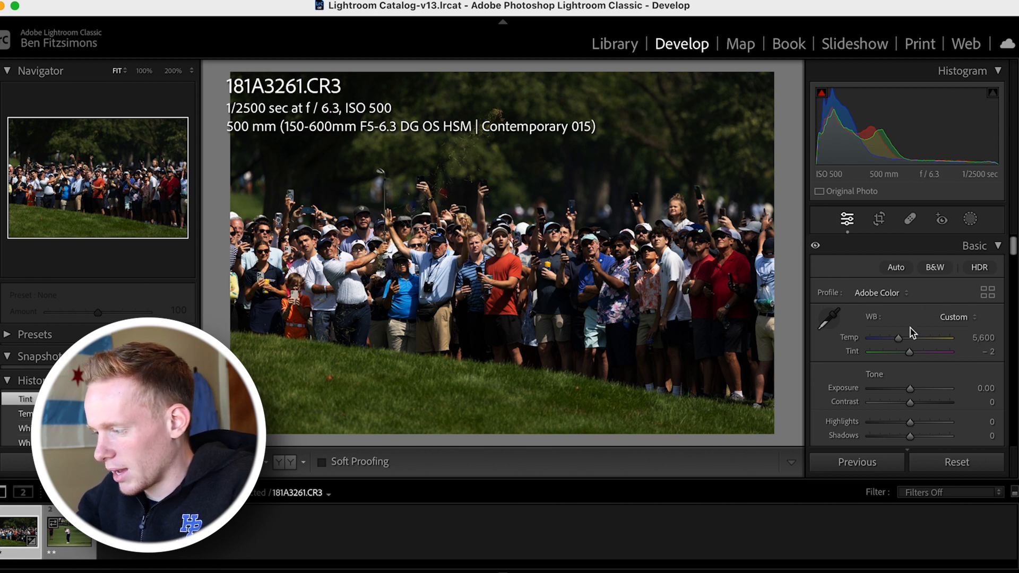
left_click(403, 277)
left_click_drag(423, 282, 570, 303)
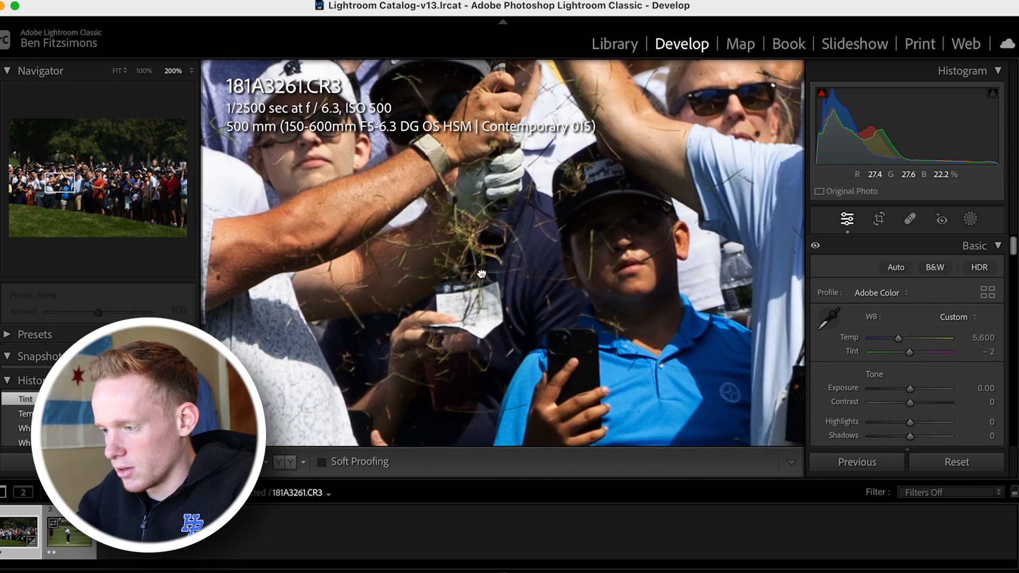
left_click(481, 274)
Step: Set Temp to 5,768 and Tint to +9, and compare the photo with its unedited version
left_click(897, 338)
left_click_drag(900, 341, 912, 357)
key("XF86MonBrightnessUp")
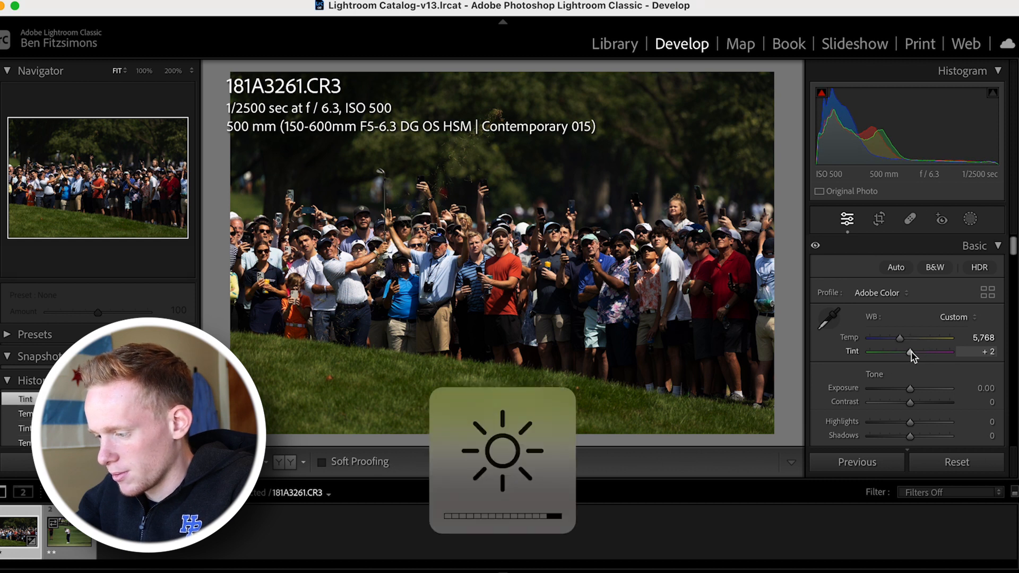
left_click_drag(911, 356, 913, 355)
key("backslash")
key("backslash")
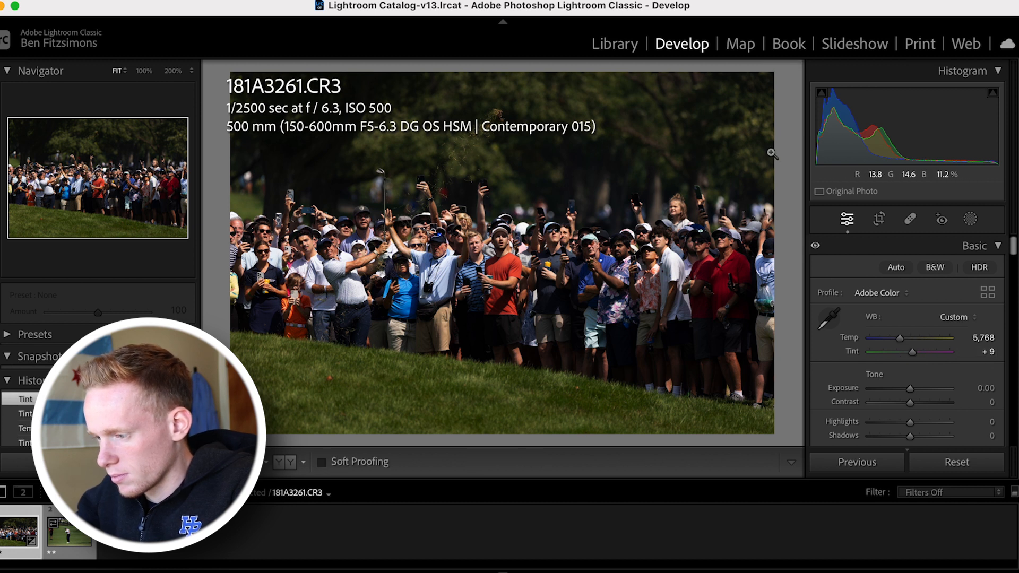
Step: Fine-tune the white balance to Temp 5,997 and Tint +2, comparing the photo before and after
mouse_move(912, 352)
left_mouse_down()
mouse_move(897, 343)
mouse_move(911, 346)
left_mouse_up()
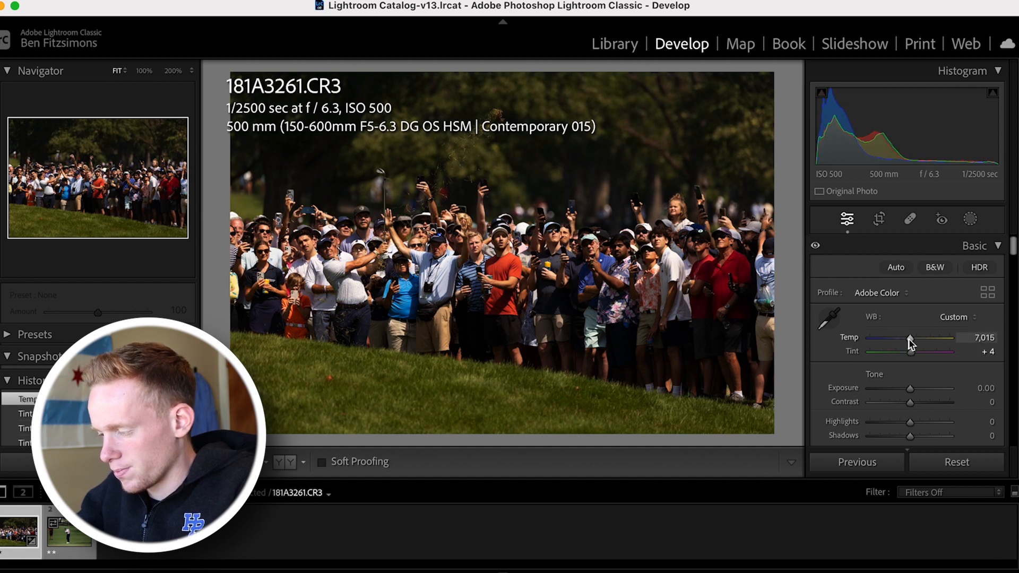
key("super+z")
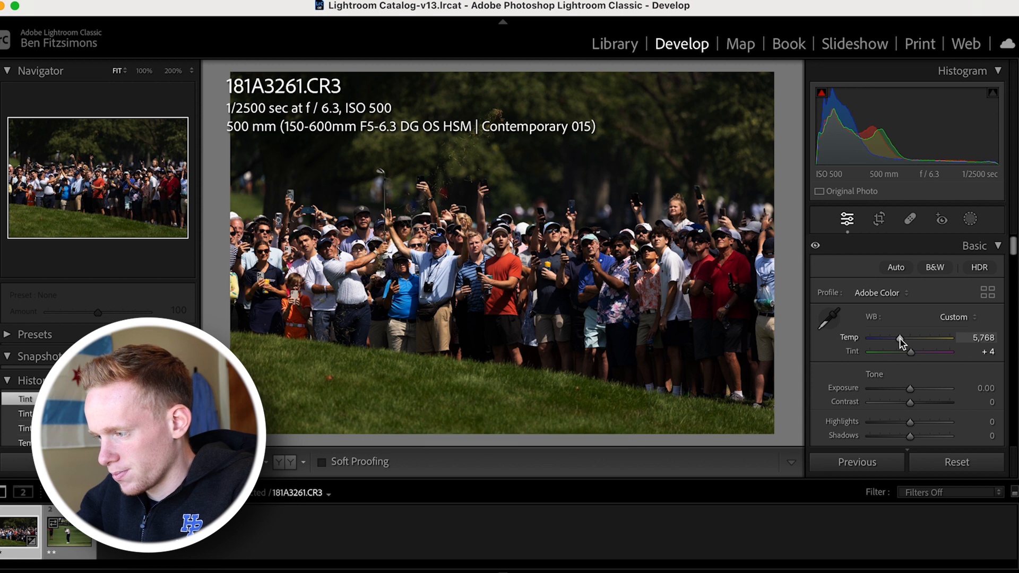
left_click_drag(900, 342, 903, 344)
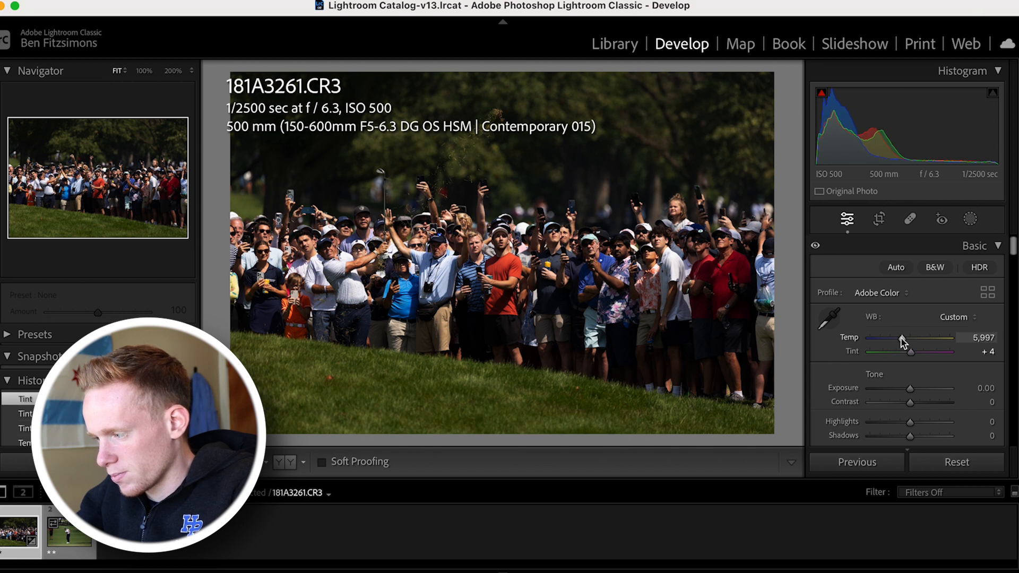
key("backslash")
key("backslash")
key("backslash")
key("backslash")
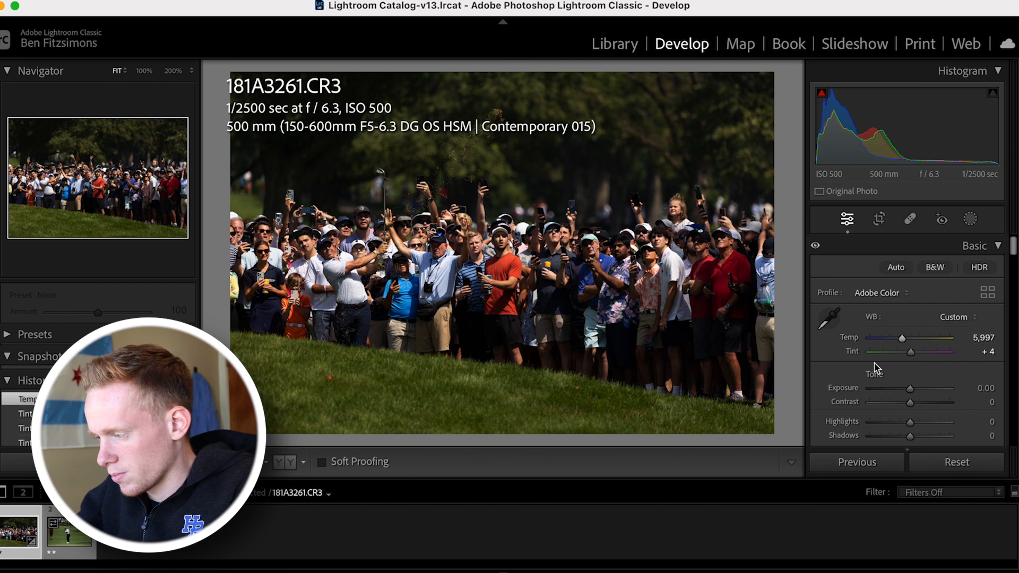
left_click_drag(910, 358, 910, 359)
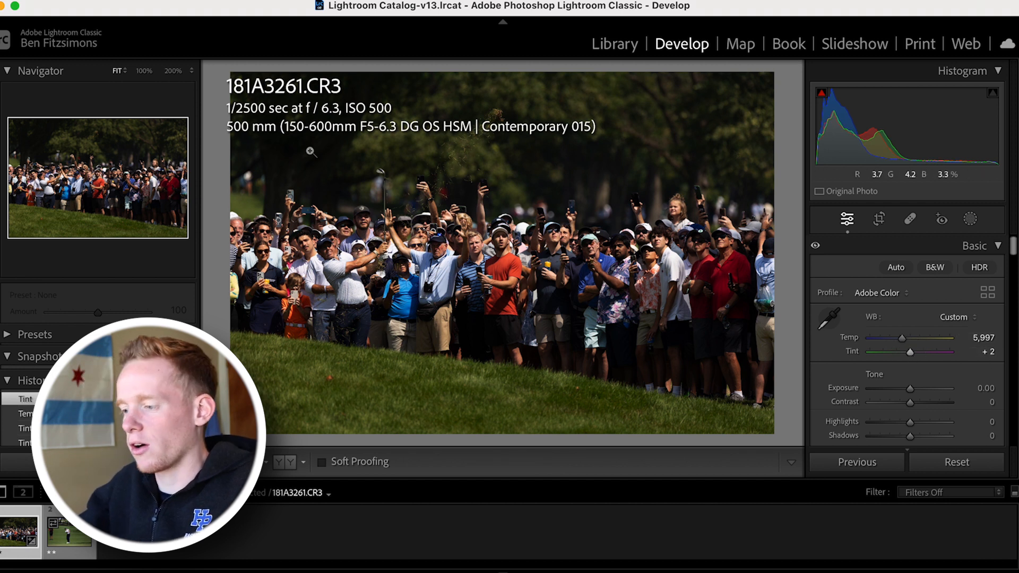
Step: Inspect the color-corrected crowd up close and return to the full photo
left_click(482, 229)
left_click_drag(482, 229, 786, 198)
left_click(536, 153)
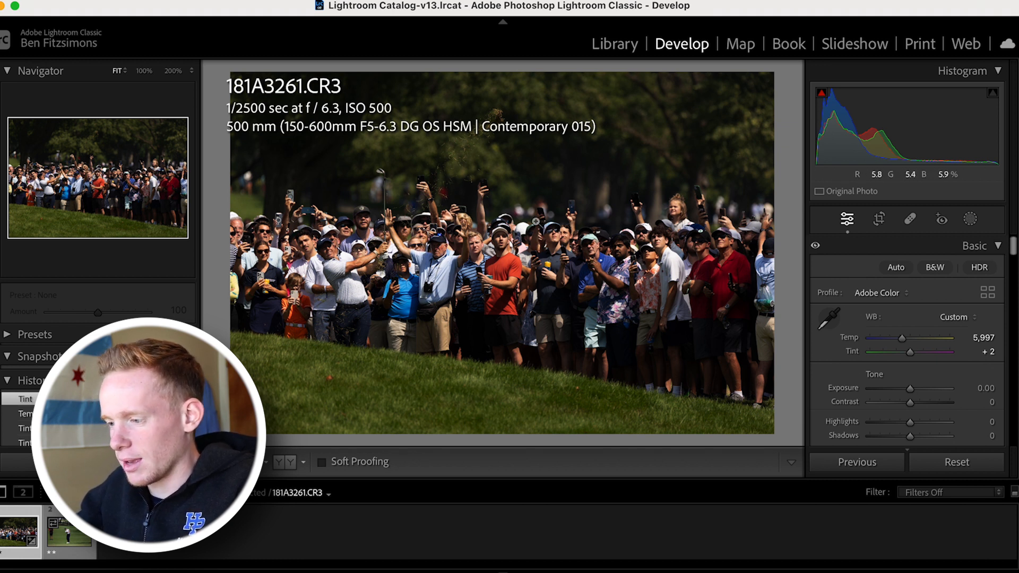
Step: Set Highlights to −9 and Shadows to +22, and check the spectators in the middle of the crowd up close
scroll(905, 375, "down", 3)
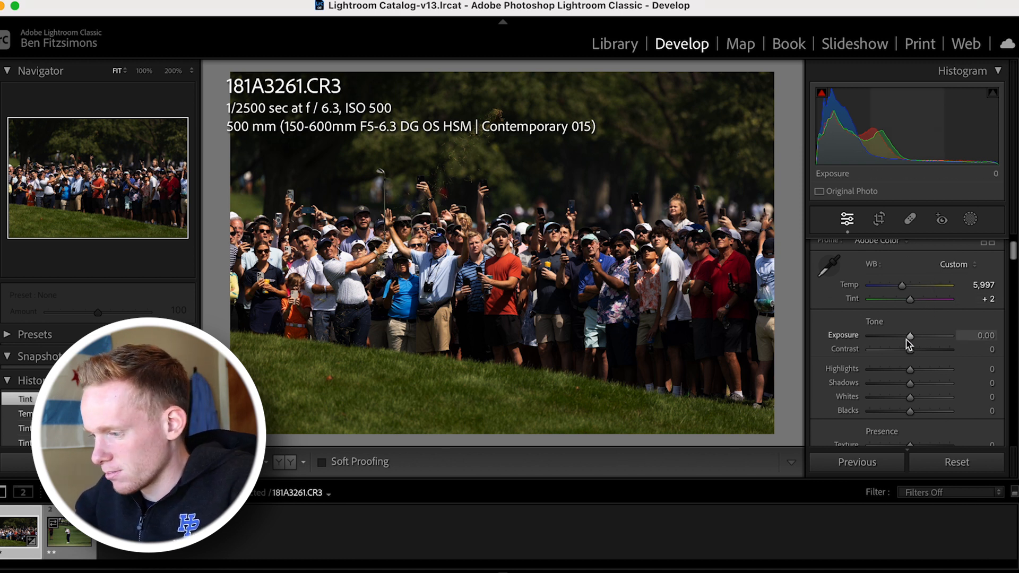
left_click_drag(409, 256, 650, 287)
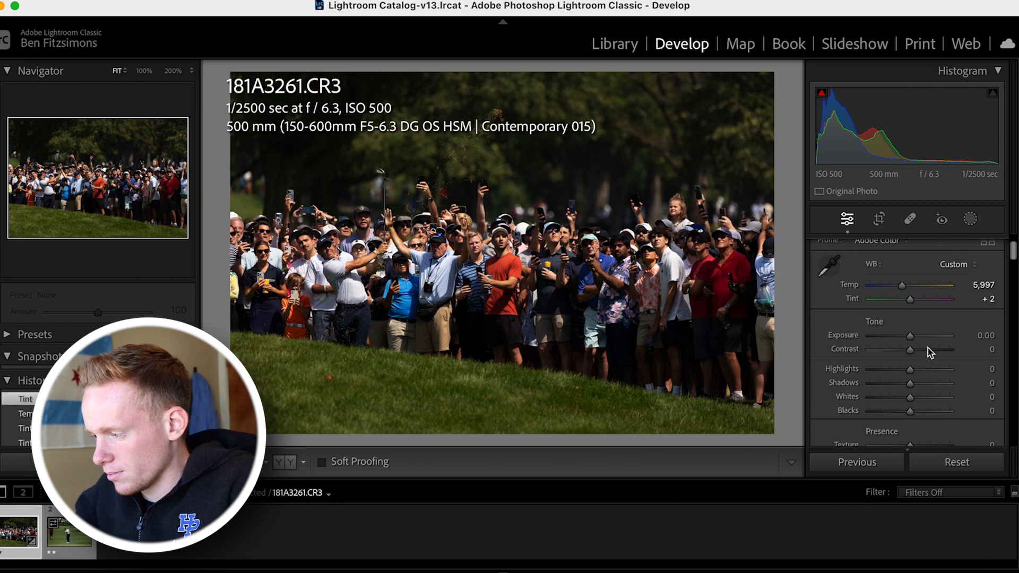
left_click_drag(910, 369, 917, 384)
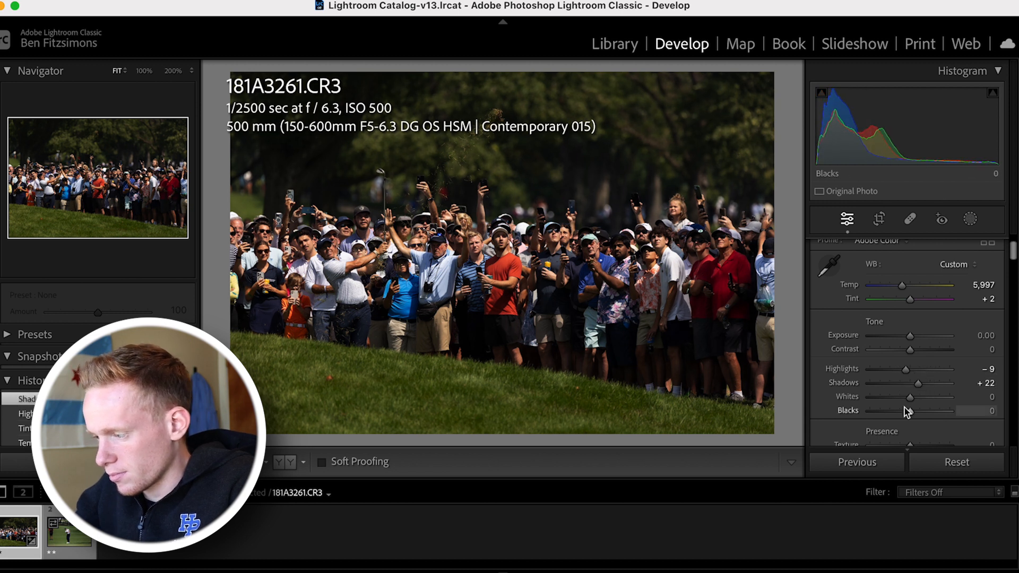
left_click(499, 259)
left_click(499, 259)
left_click(469, 257)
left_click(506, 261)
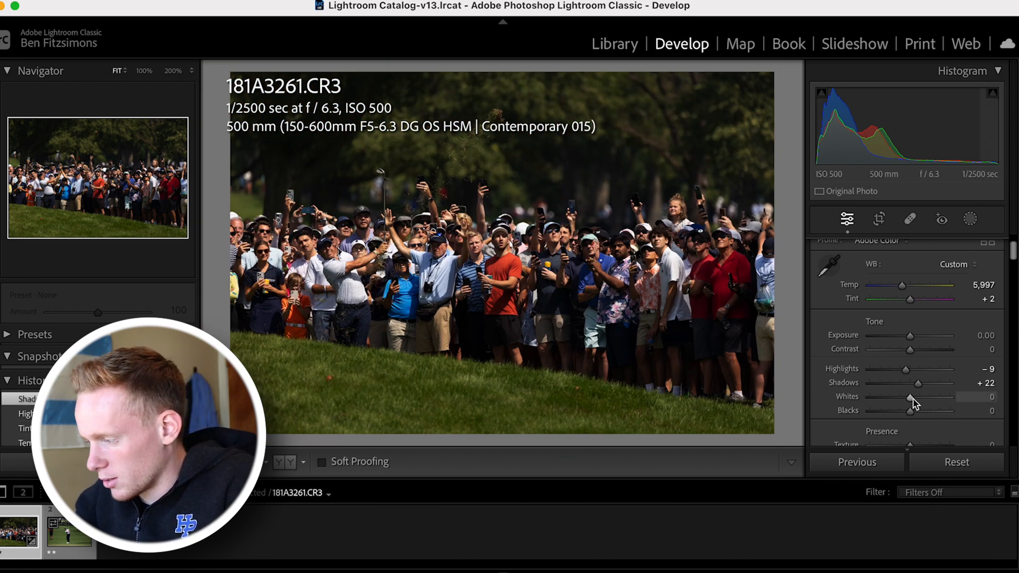
Step: Raise Shadows to +25, inspect the golfer's face and arms up close, and return to the full photo
left_click_drag(918, 386, 920, 387)
left_click(350, 249)
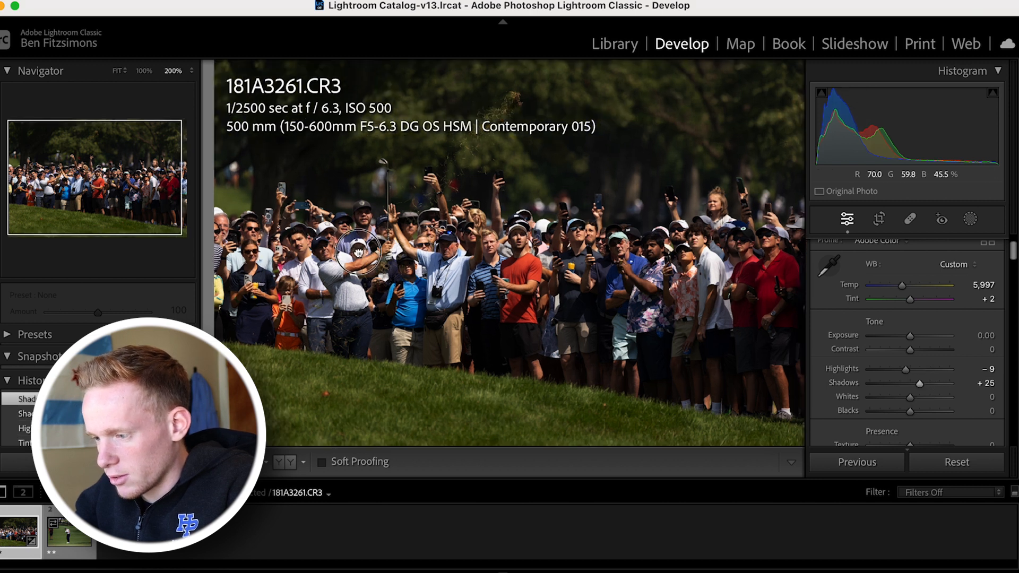
left_click_drag(472, 277, 542, 289)
left_click(615, 239)
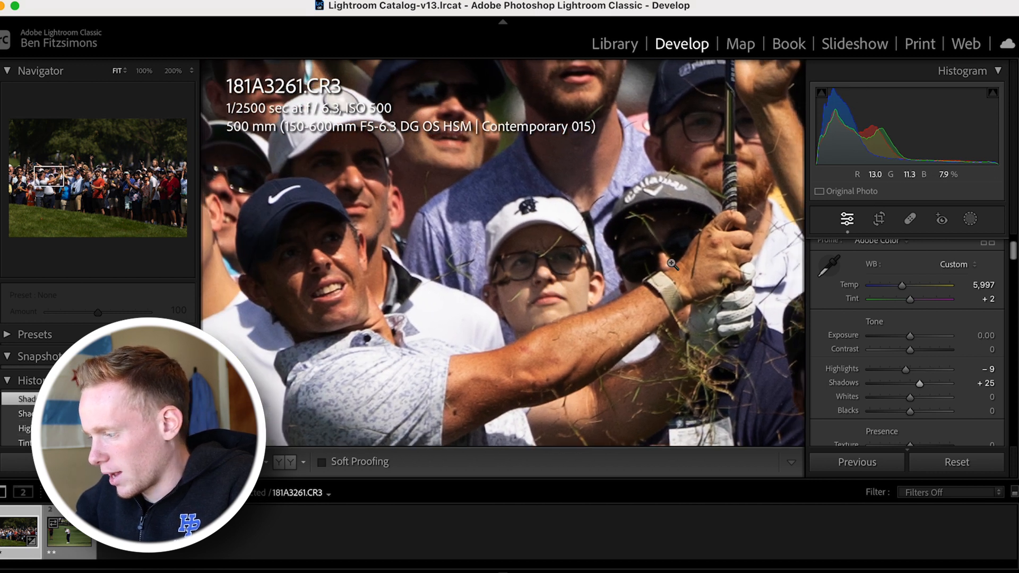
Step: Try a higher Dehaze amount on the photo and reset it to 0
scroll(874, 413, "down", 5)
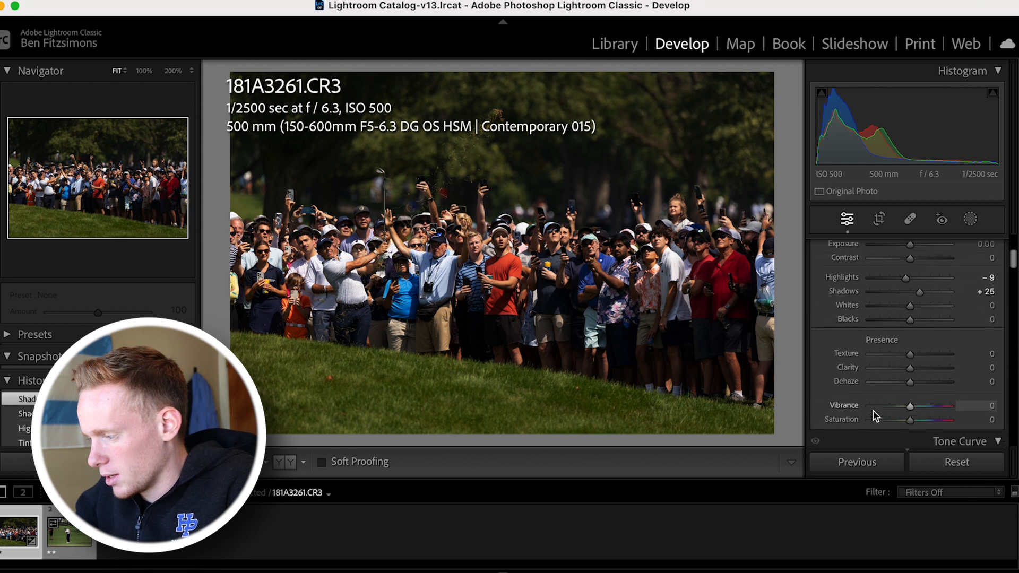
mouse_move(910, 369)
left_mouse_down()
mouse_move(919, 369)
mouse_move(894, 368)
mouse_move(925, 371)
left_mouse_up()
double_click(925, 368)
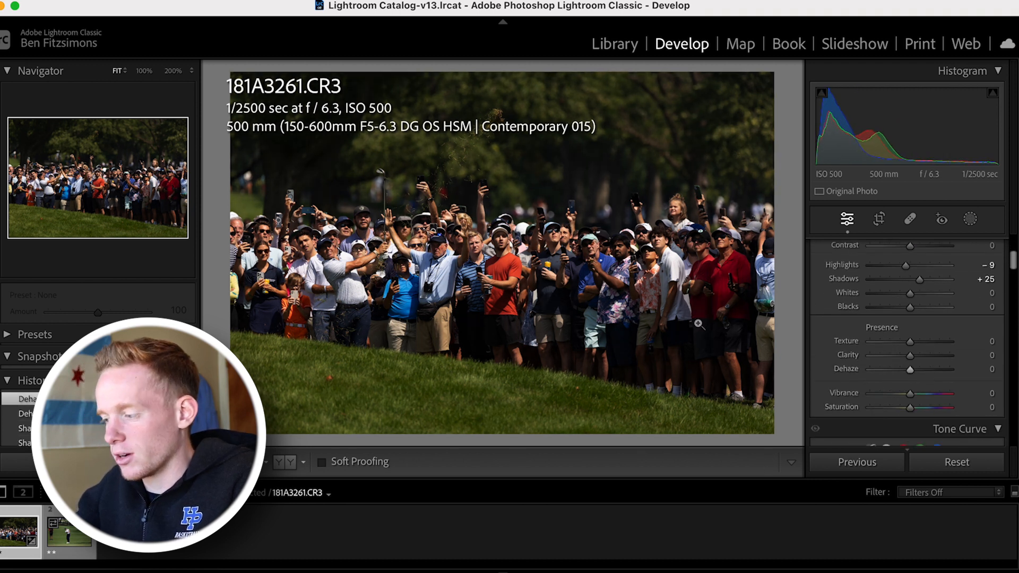